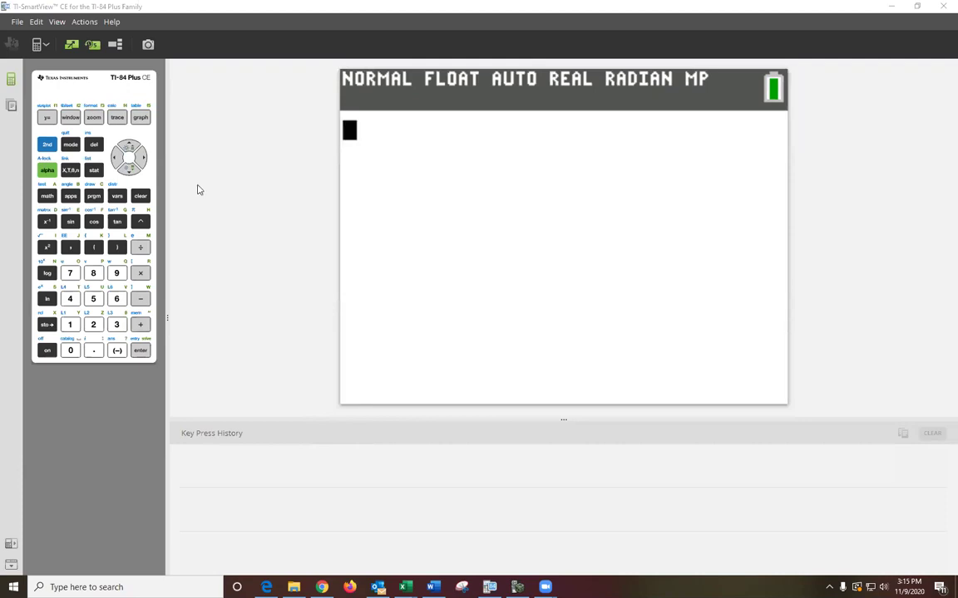
- Open the STAT CALC 5:QuadReg setup, using Xlist L1 and Ylist L2
click(95, 172)
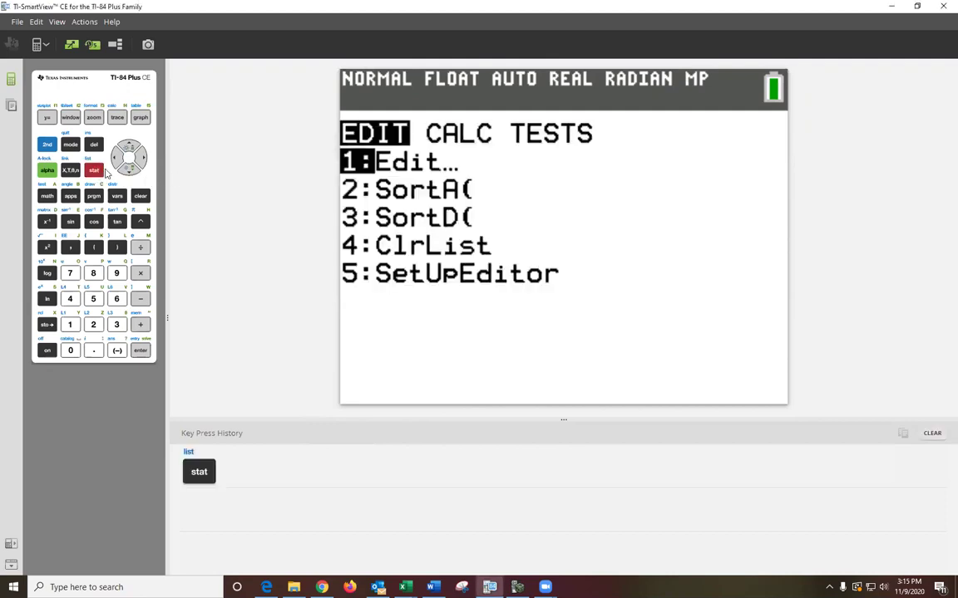
click(140, 158)
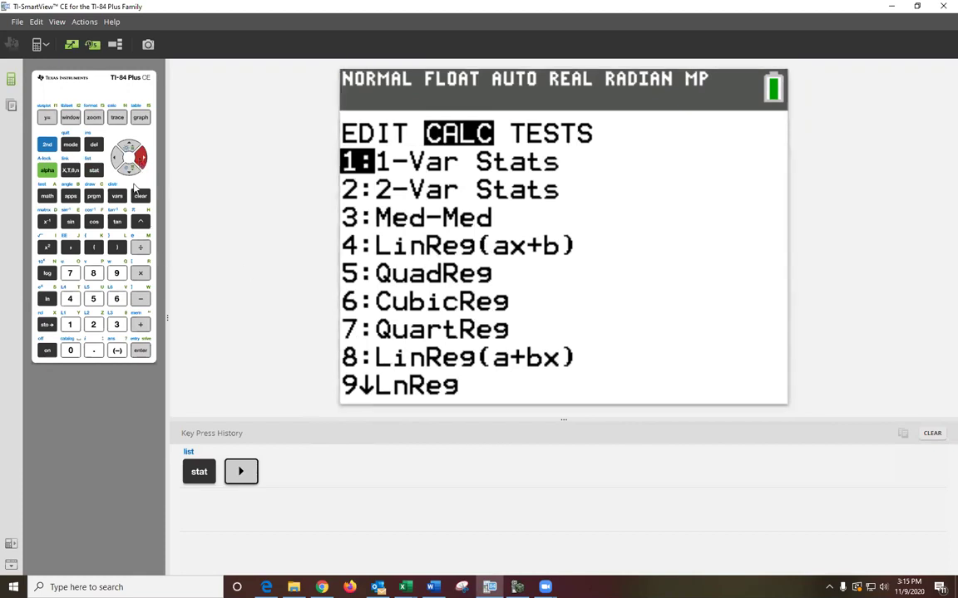
double_click(125, 175)
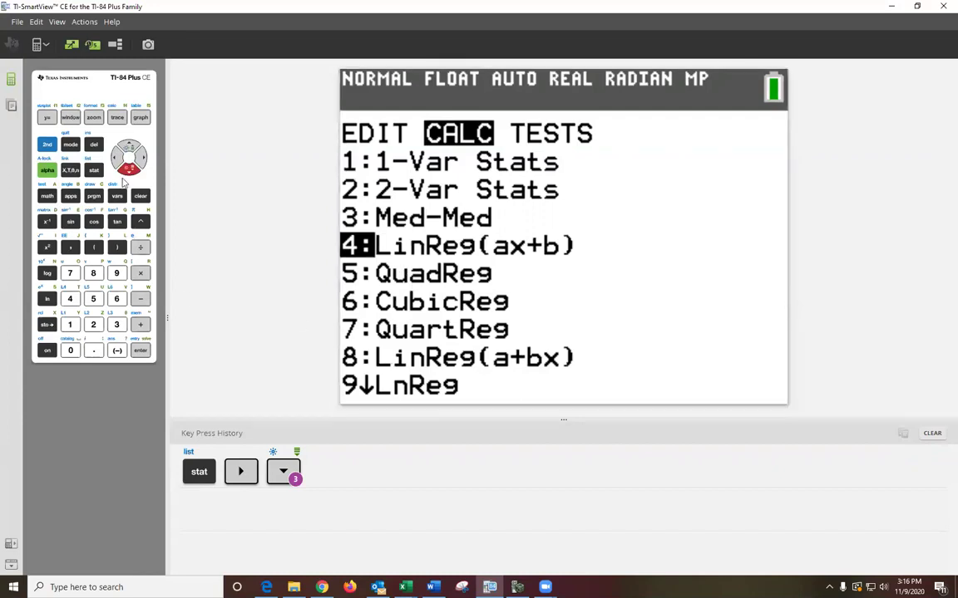
key(Down)
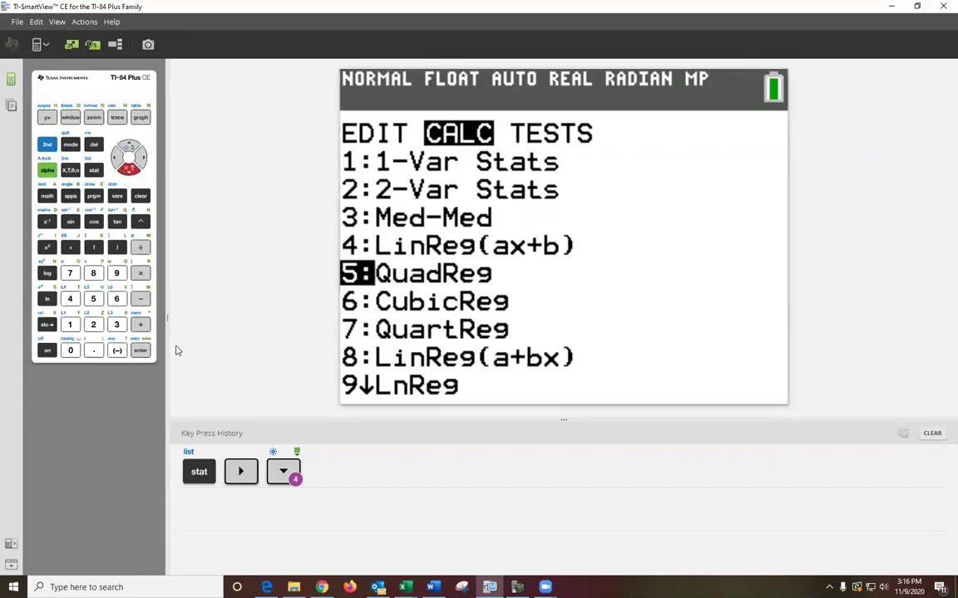
click(94, 299)
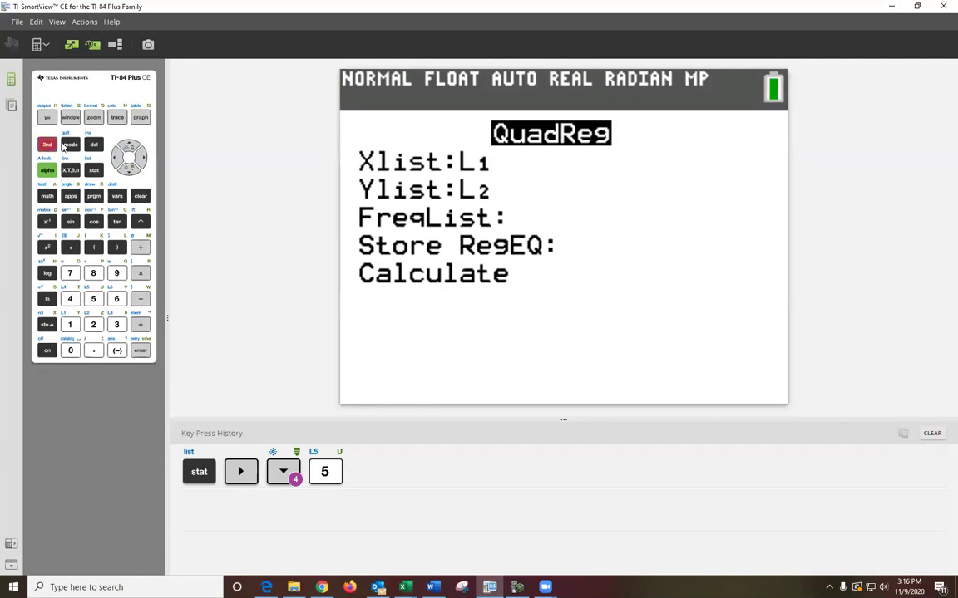
- Quit the QuadReg setup to the home screen and open the STAT list editor
click(47, 144)
click(71, 144)
click(94, 171)
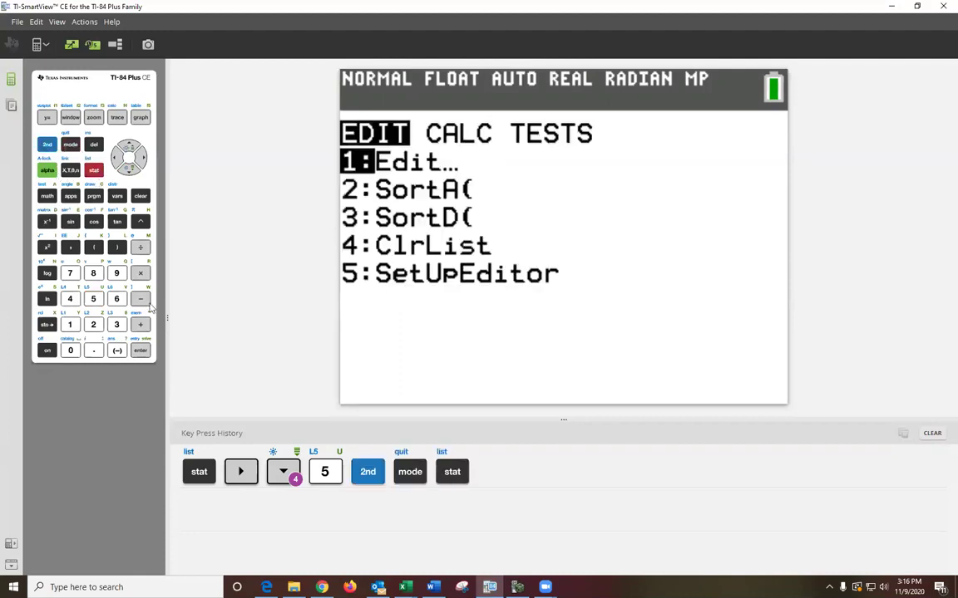
click(141, 350)
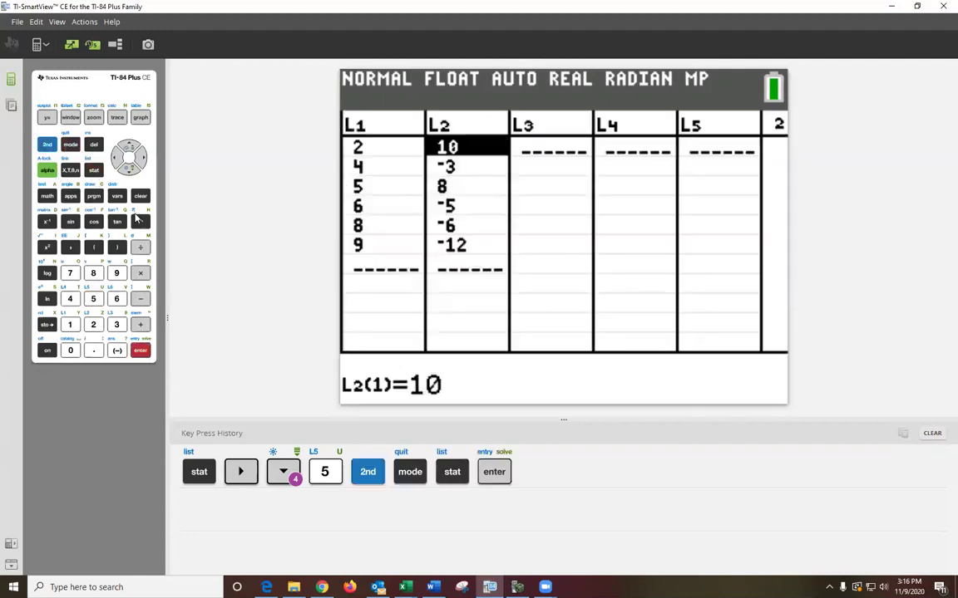
- Clear the old data from lists L2 and L1 using their headers
click(131, 150)
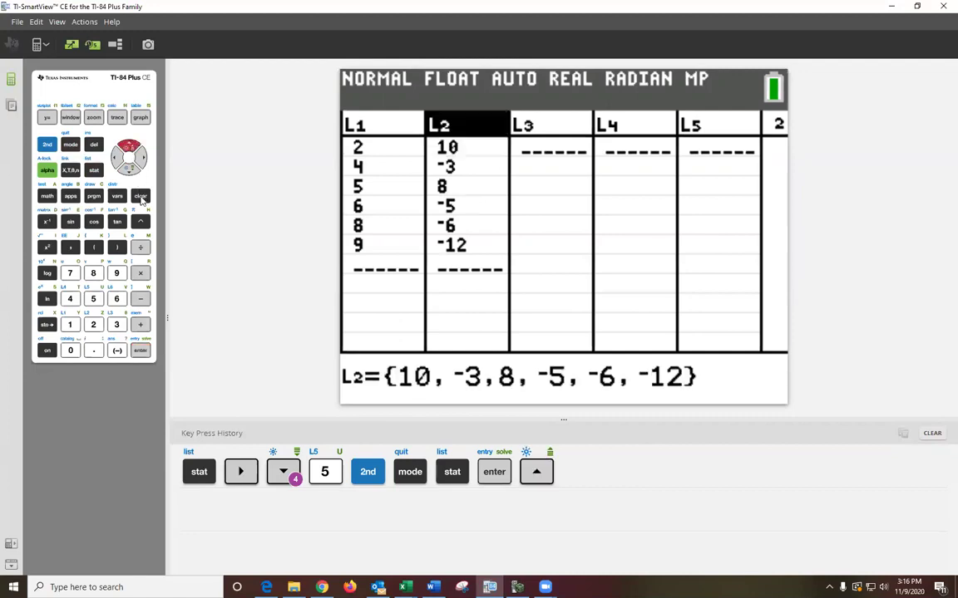
click(140, 196)
key(Return)
click(118, 158)
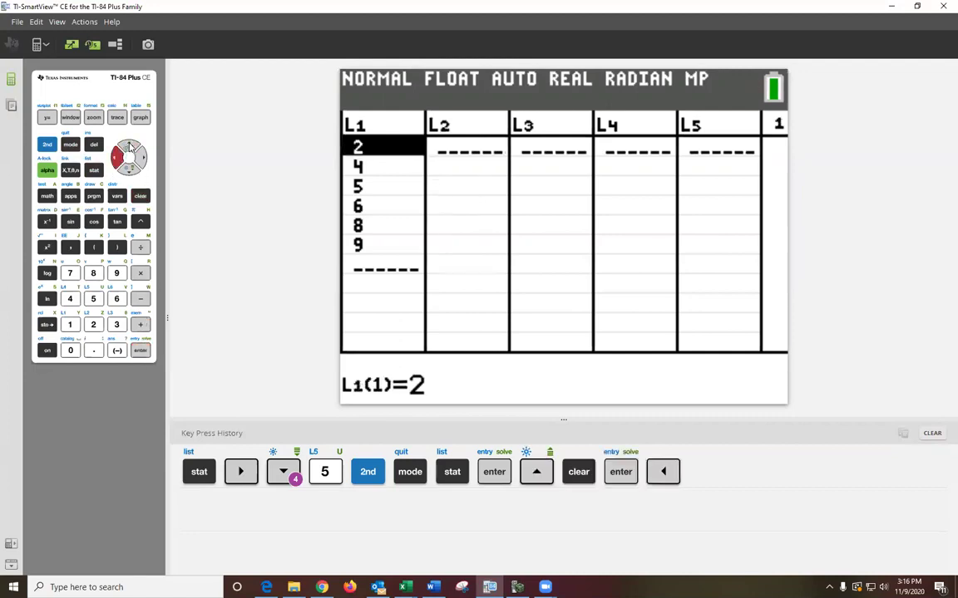
click(129, 149)
click(141, 350)
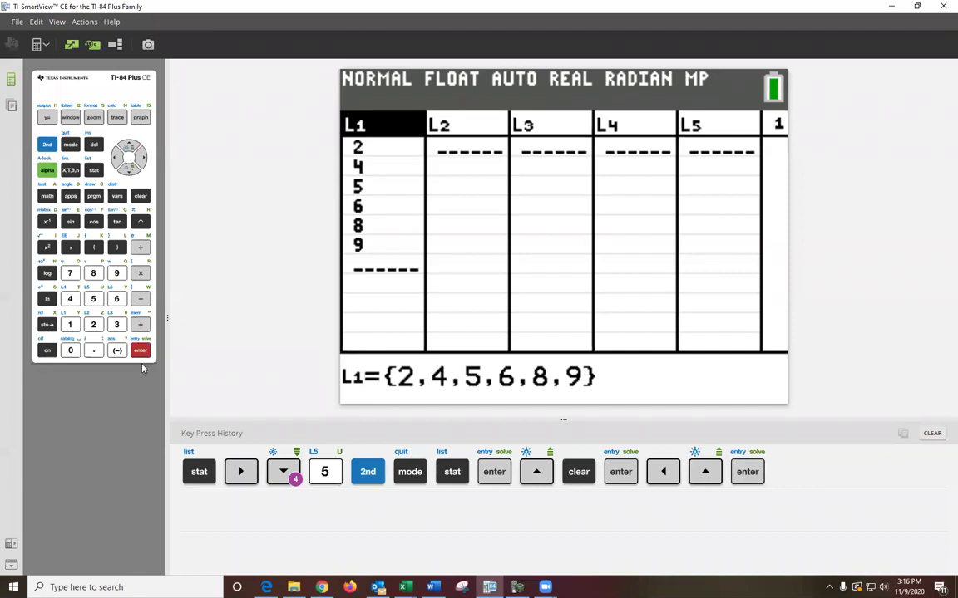
click(140, 197)
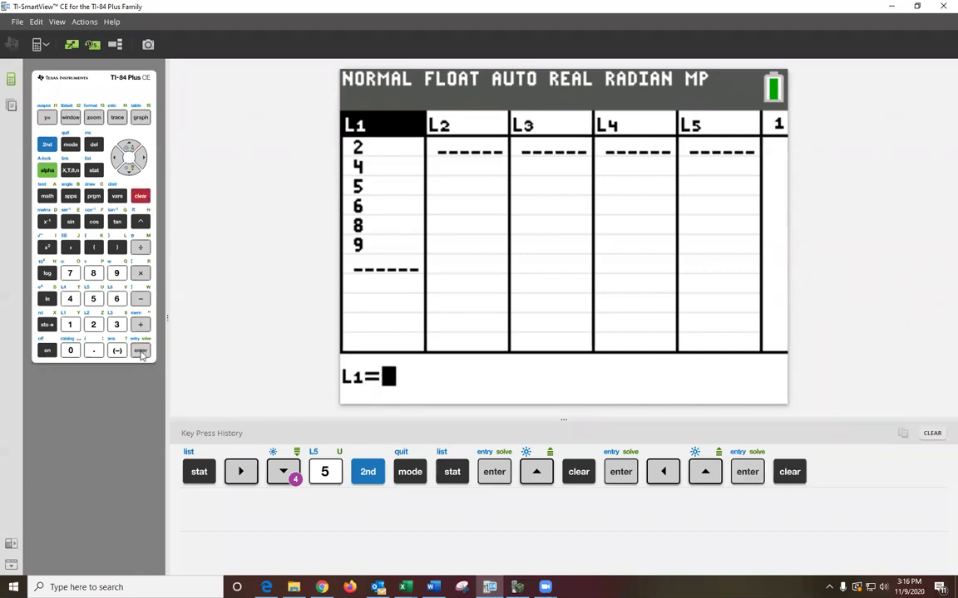
click(141, 351)
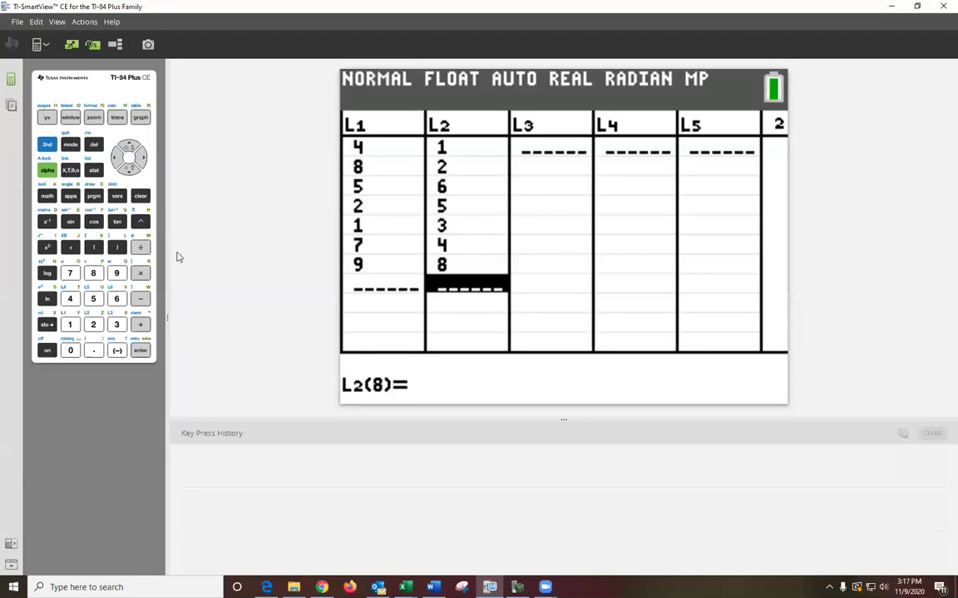
- Open the QuadReg setup again from the STAT CALC menu
click(93, 170)
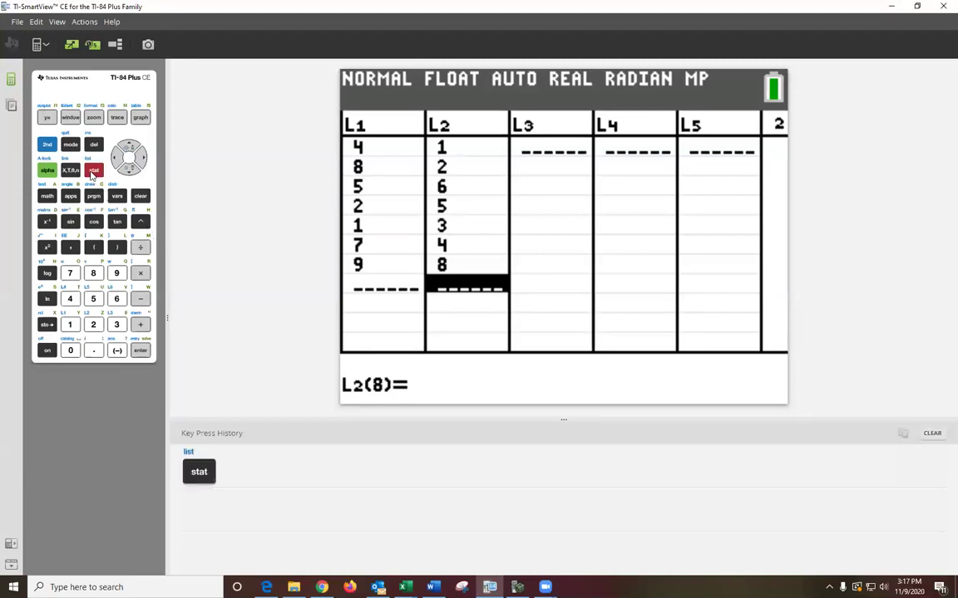
click(140, 157)
click(95, 300)
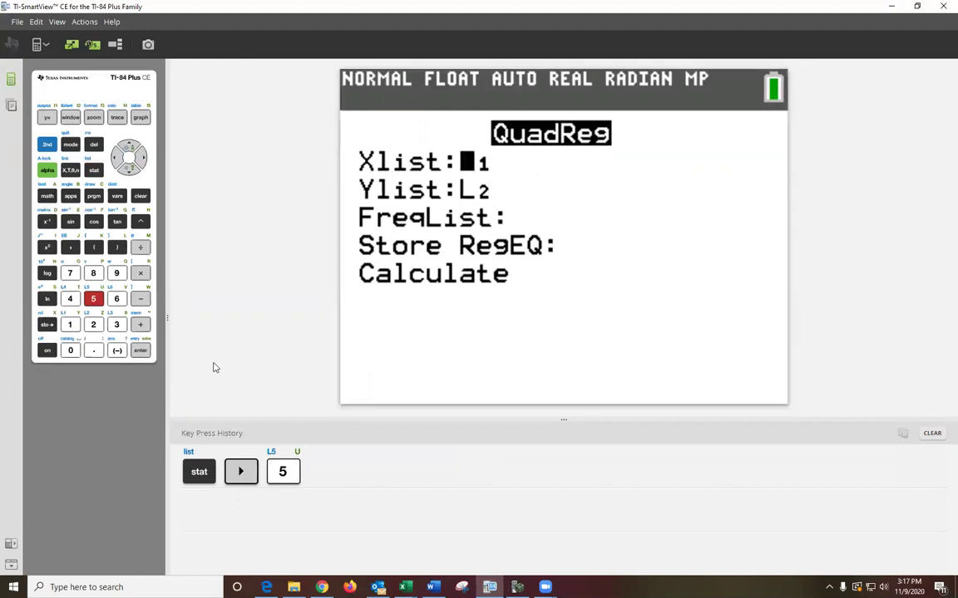
- Set Store RegEQ to Y1 and move down to the Calculate line
click(130, 169)
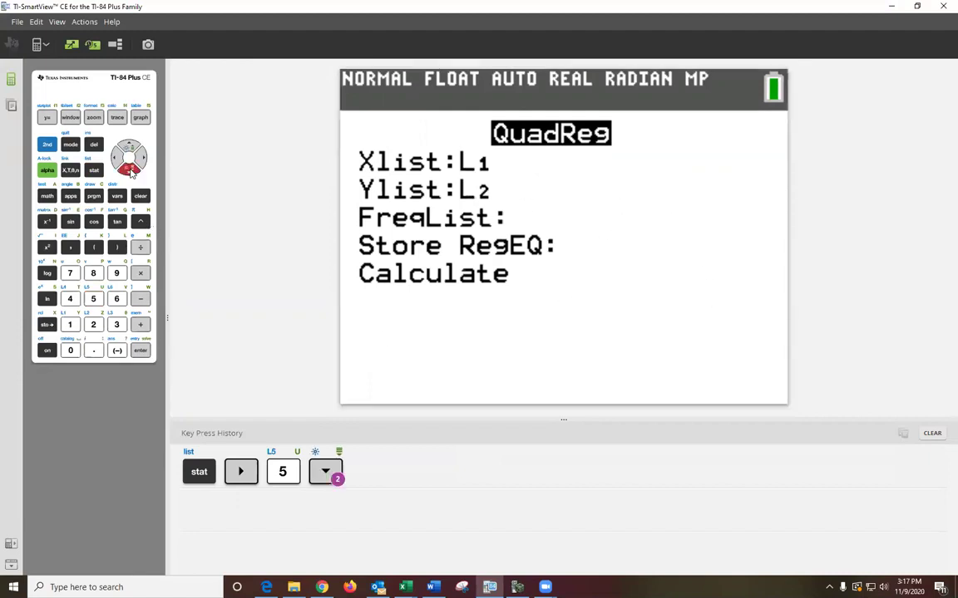
click(130, 170)
click(130, 170)
click(45, 168)
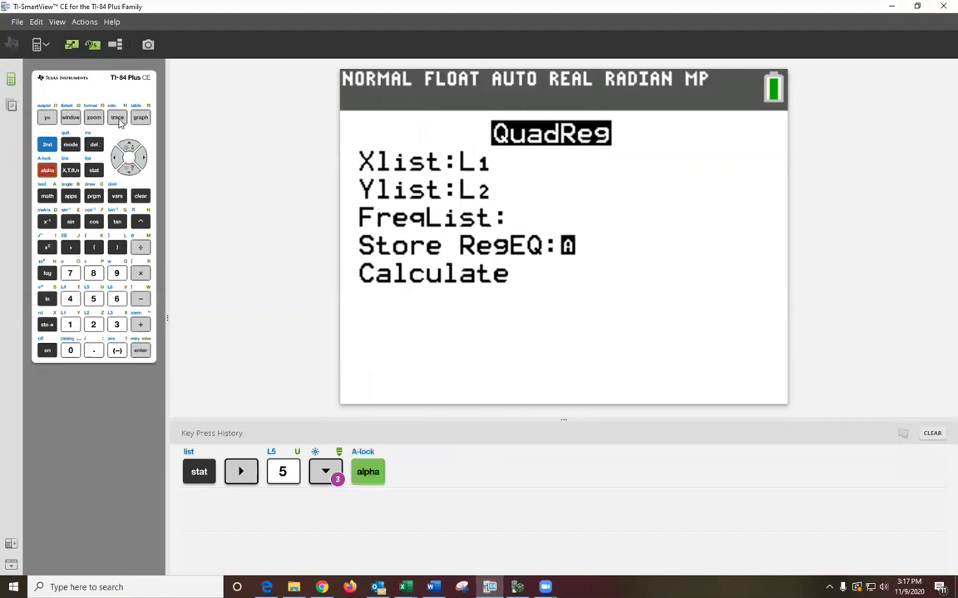
click(118, 119)
key(Return)
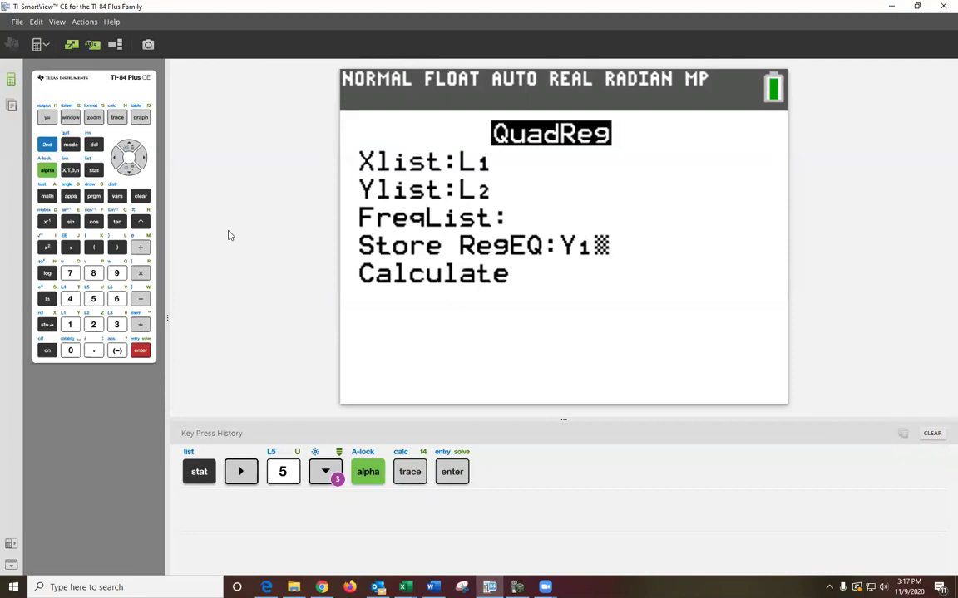
key(Down)
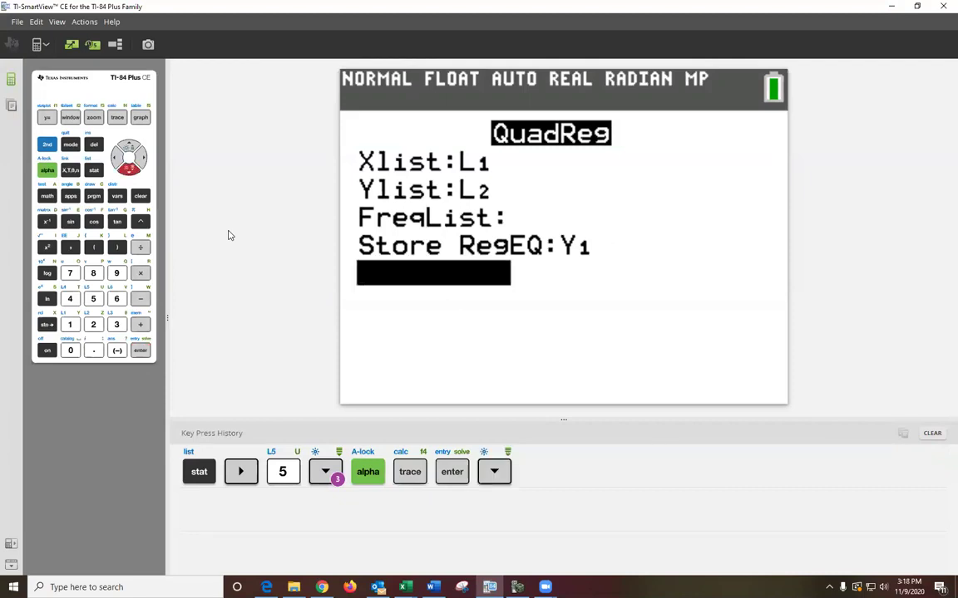
- Calculate QuadReg: a=0.109561753, b=-0.8413013608, c=4.71314741, R²=0.1895587051
key(Return)
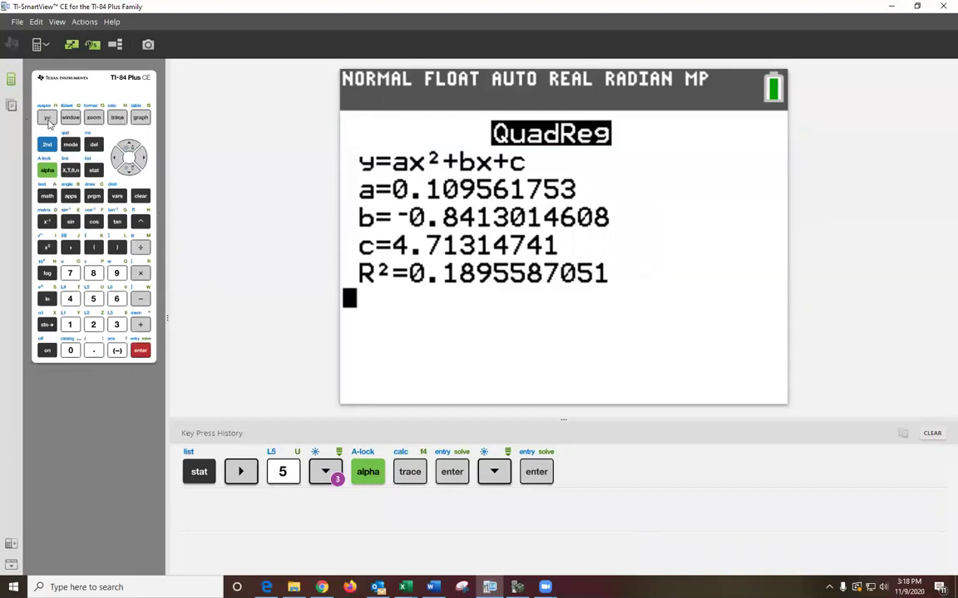
- Check Y1 in the Y= editor, then apply ZoomStat to graph points and quadratic curve
click(47, 118)
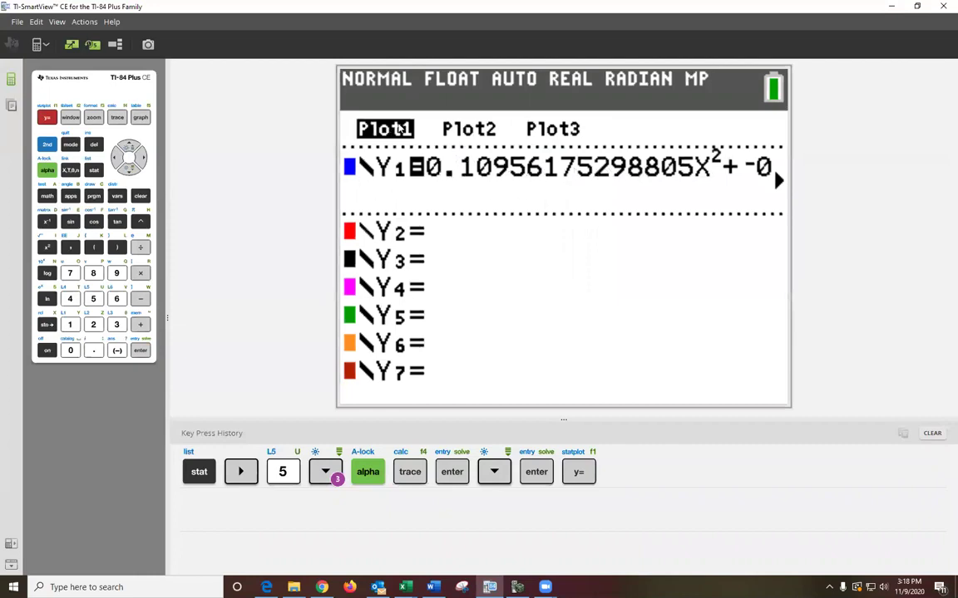
click(94, 119)
click(117, 273)
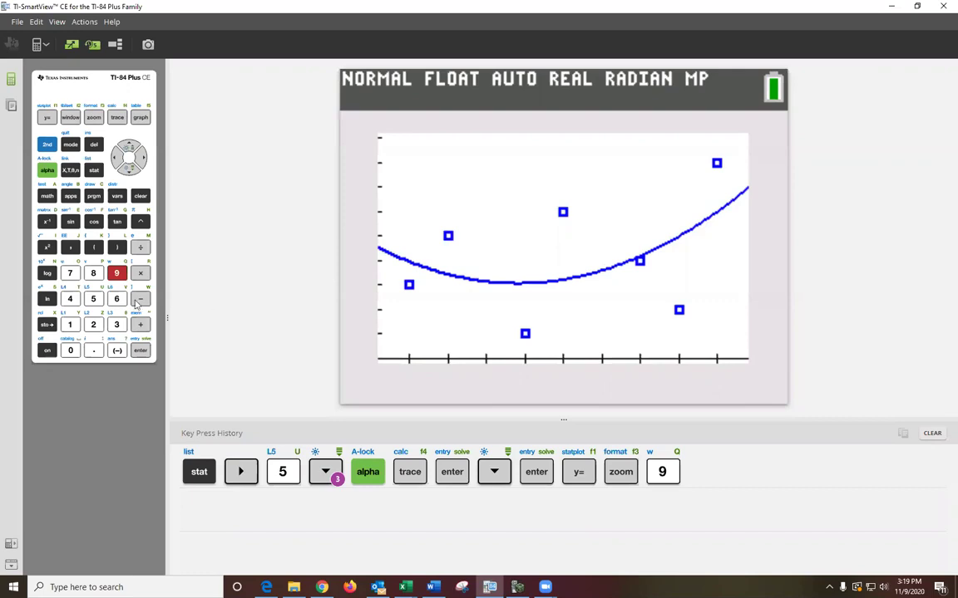
- Open the 6:CubicReg setup from the STAT CALC menu
click(93, 170)
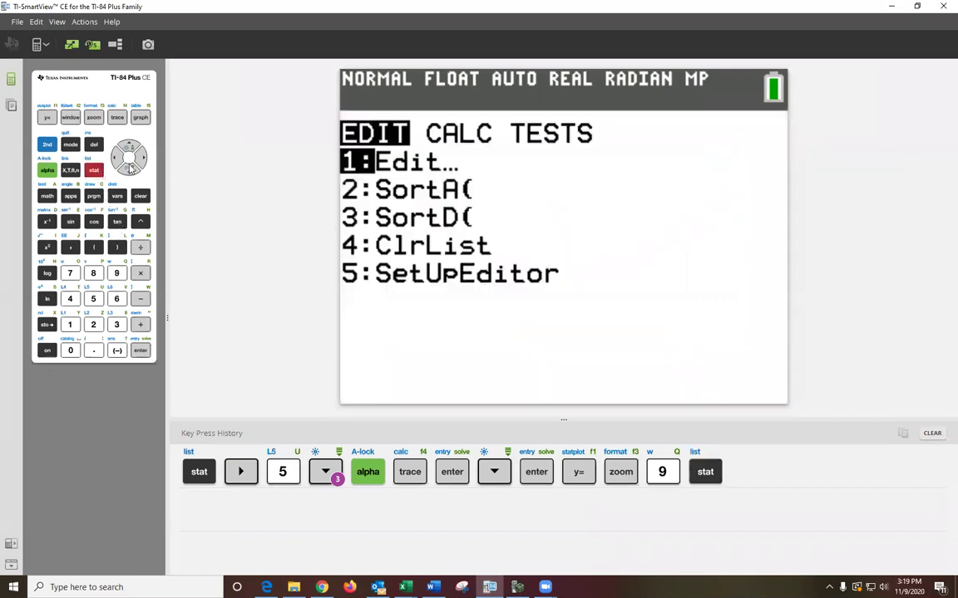
click(142, 158)
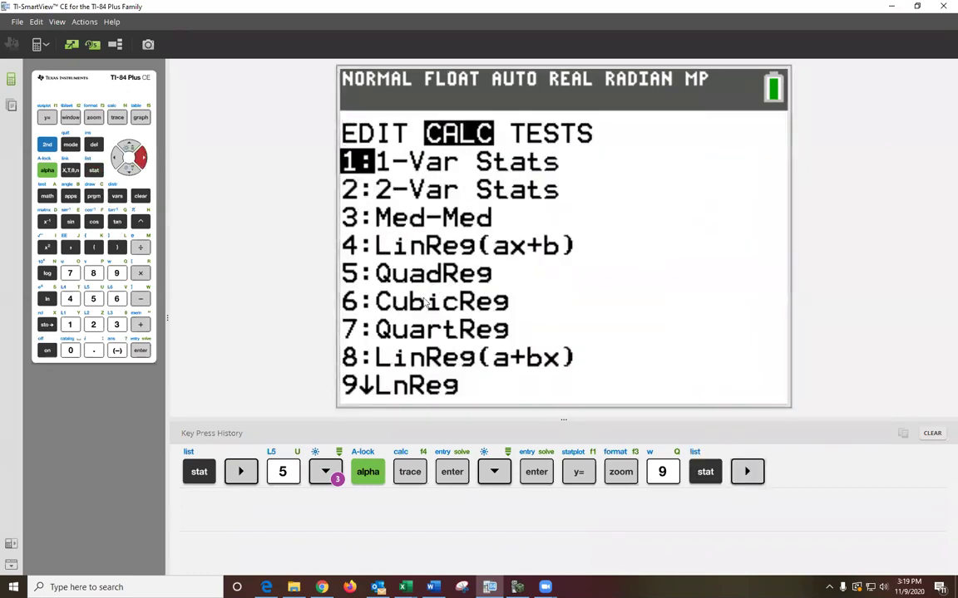
click(116, 298)
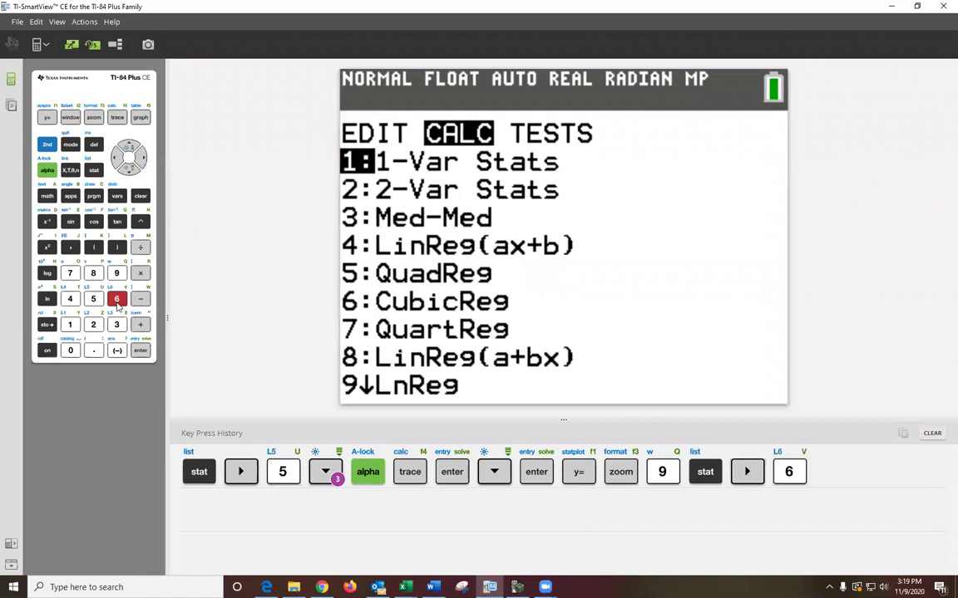
- Store the cubic equation in Y2 and calculate, giving R²=0.3191237189
click(128, 170)
click(129, 170)
click(129, 170)
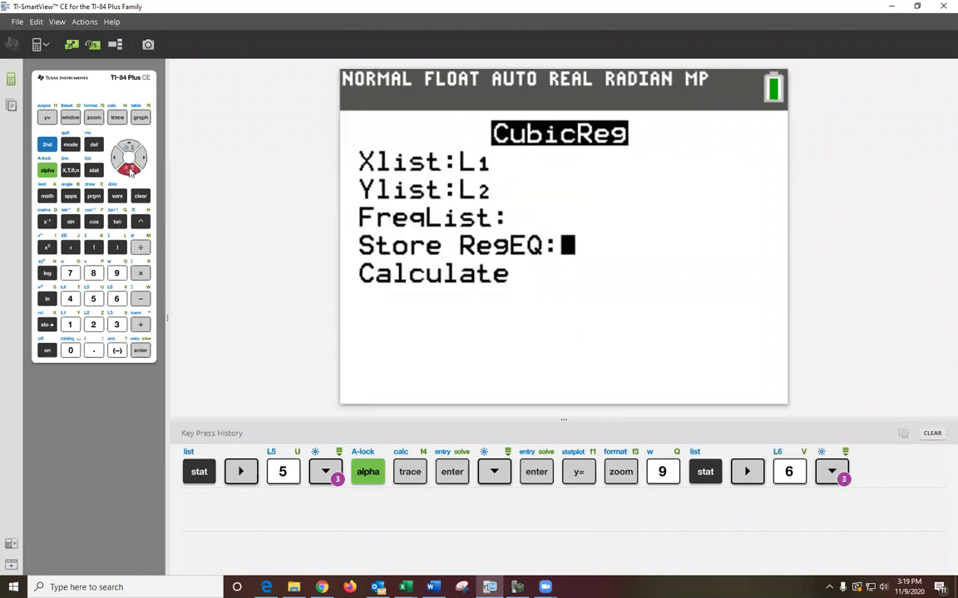
click(46, 170)
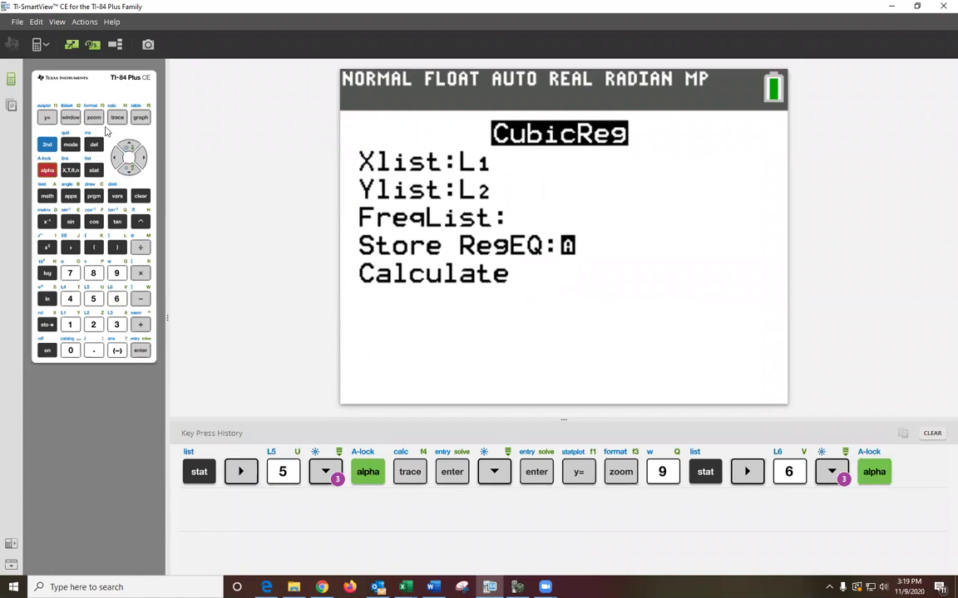
click(116, 119)
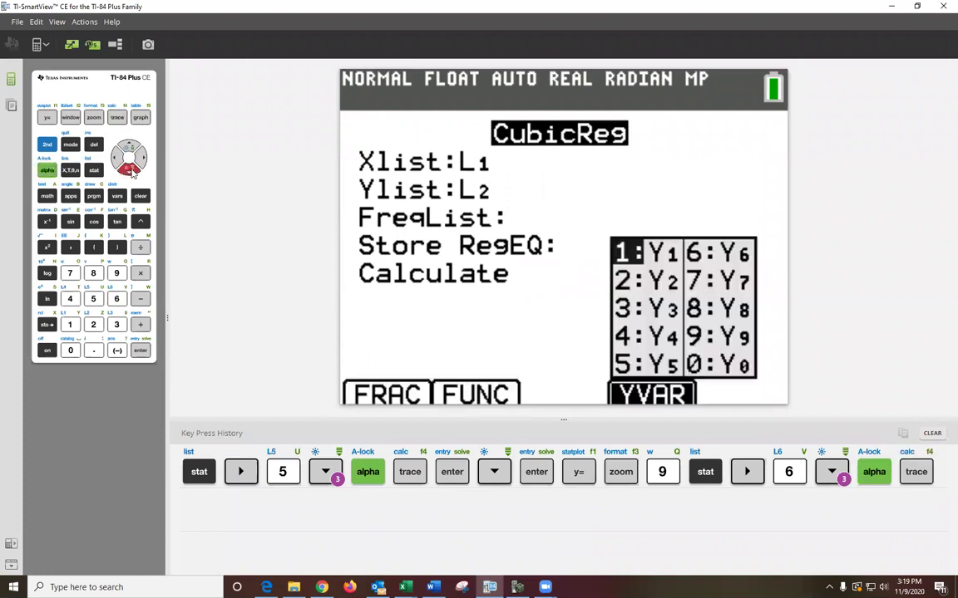
click(129, 170)
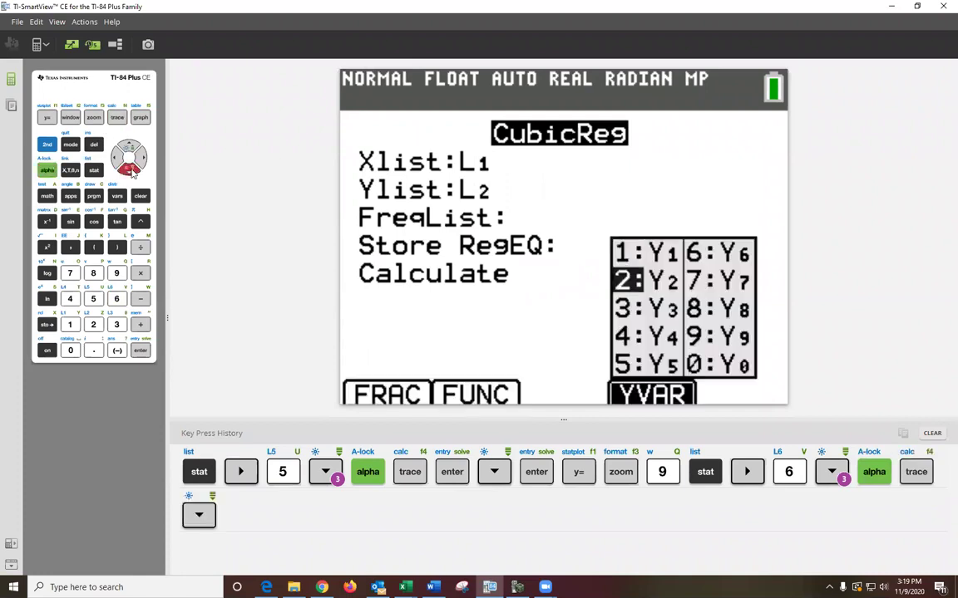
key(Return)
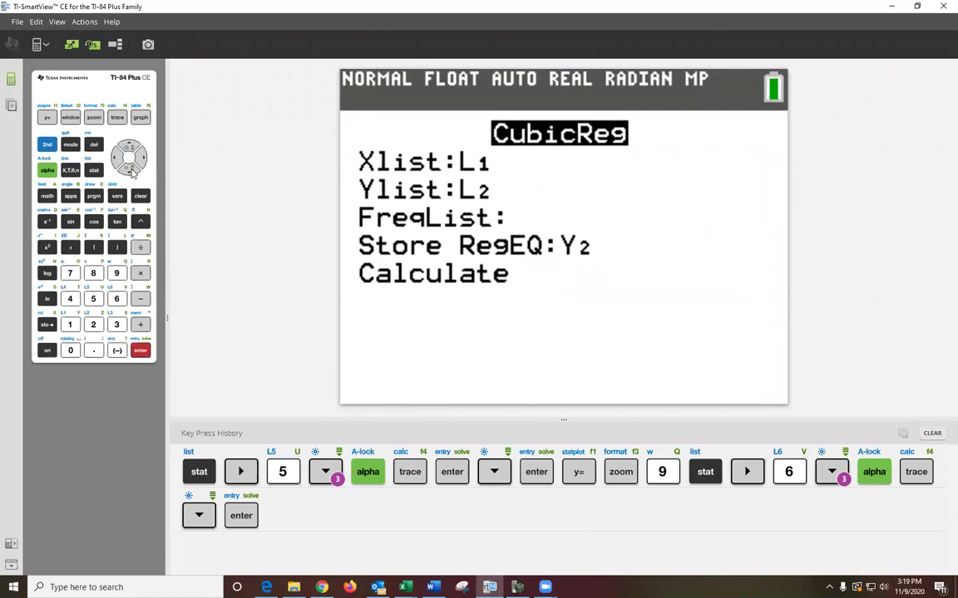
click(130, 172)
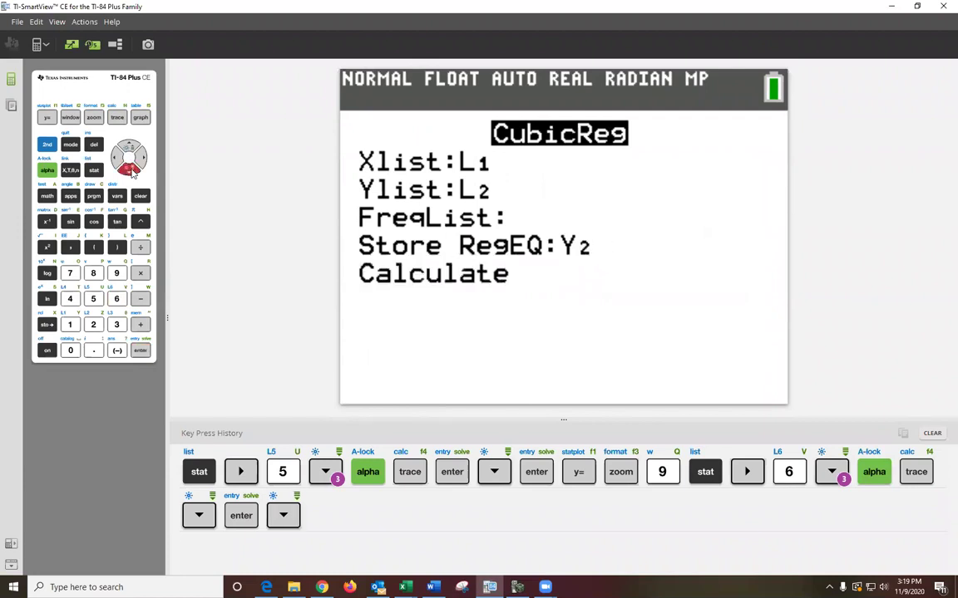
click(140, 350)
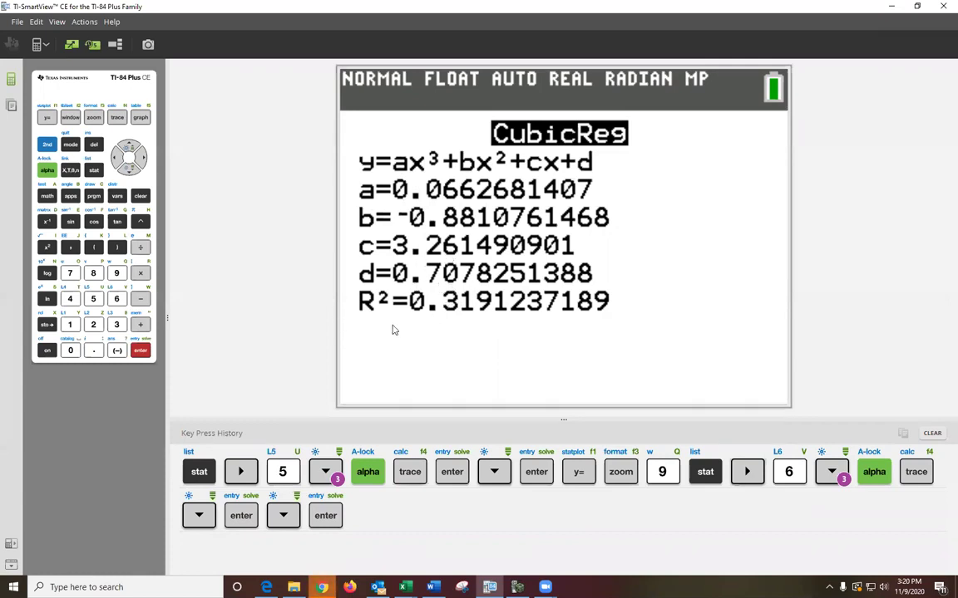
- Graph the cubic curve alongside the quadratic curve over the seven-point scatter plot
click(141, 118)
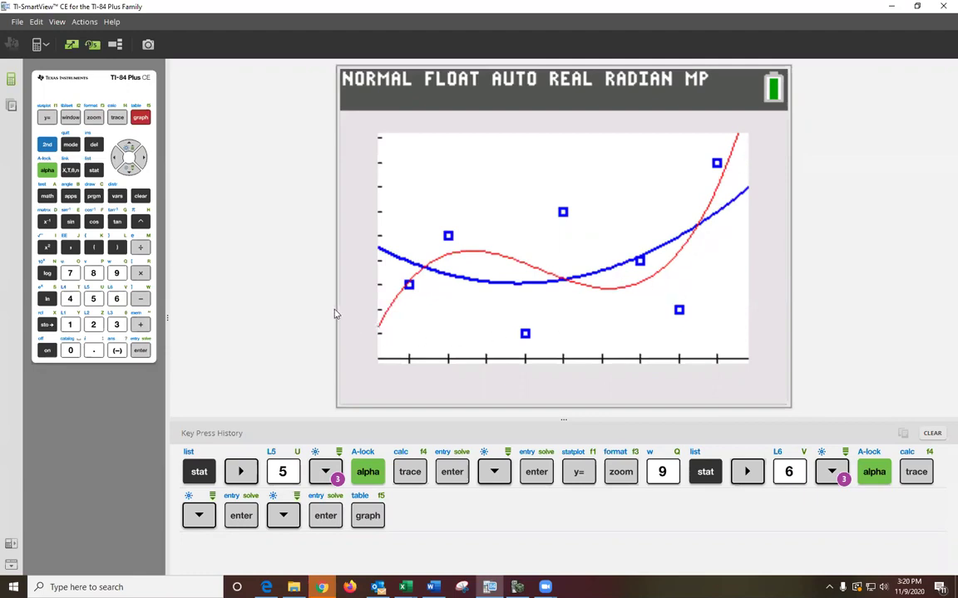
- Show the STAT CALC list of regressions, including QuadReg, CubicReg and QuartReg
click(94, 170)
click(142, 157)
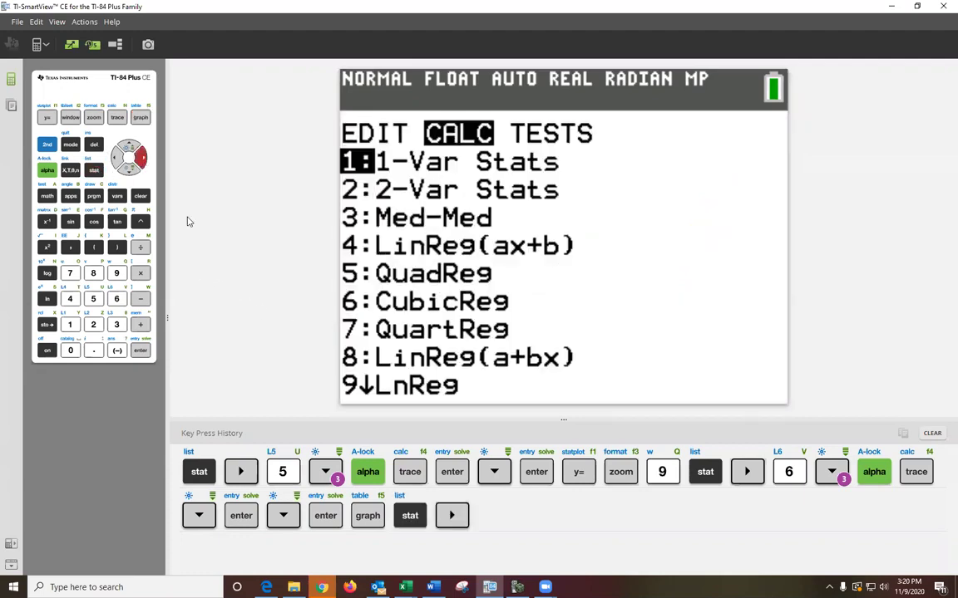